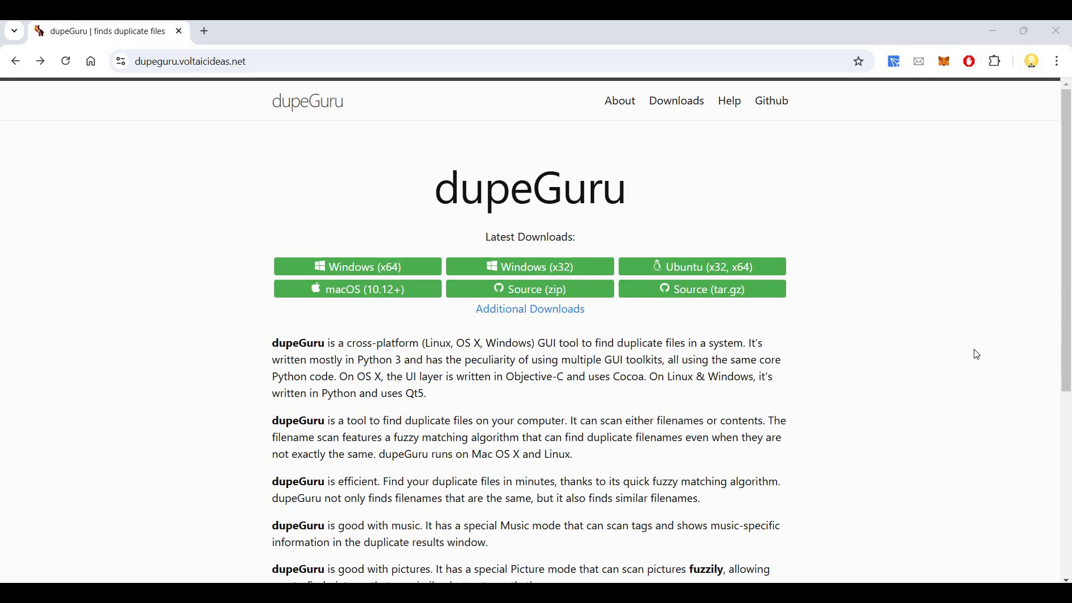
{"action": "scroll", "coordinate": [976, 353], "scroll_direction": "down", "scroll_amount": 3}
{"action": "scroll", "coordinate": [976, 354], "scroll_direction": "up", "scroll_amount": 3}
{"action": "scroll", "coordinate": [823, 307], "scroll_direction": "down", "scroll_amount": 2}
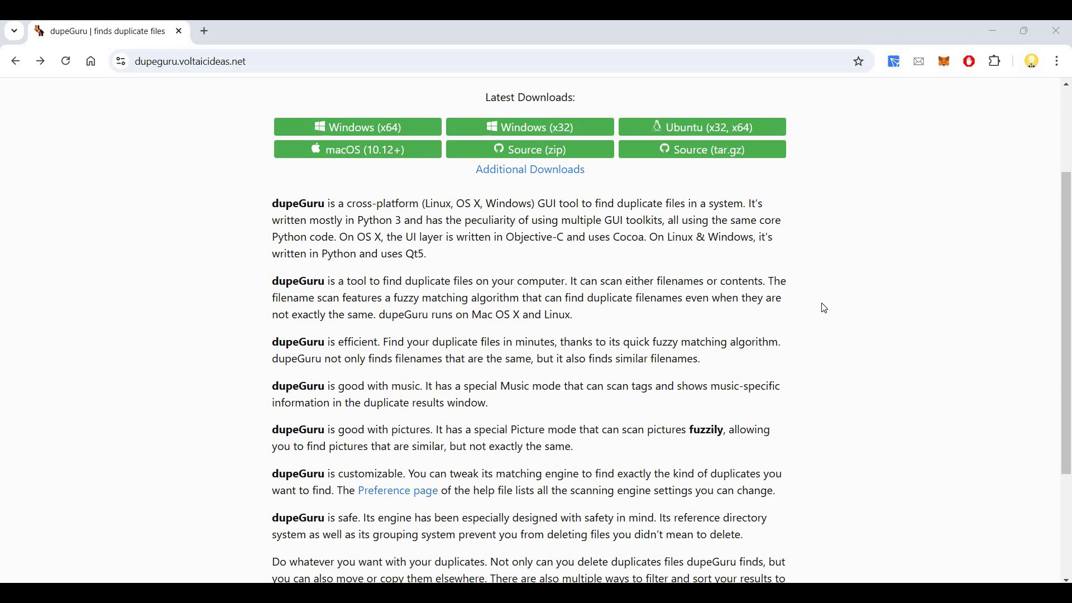
{"action": "scroll", "coordinate": [822, 307], "scroll_direction": "up", "scroll_amount": 3}
{"action": "scroll", "coordinate": [822, 307], "scroll_direction": "down", "scroll_amount": 6}
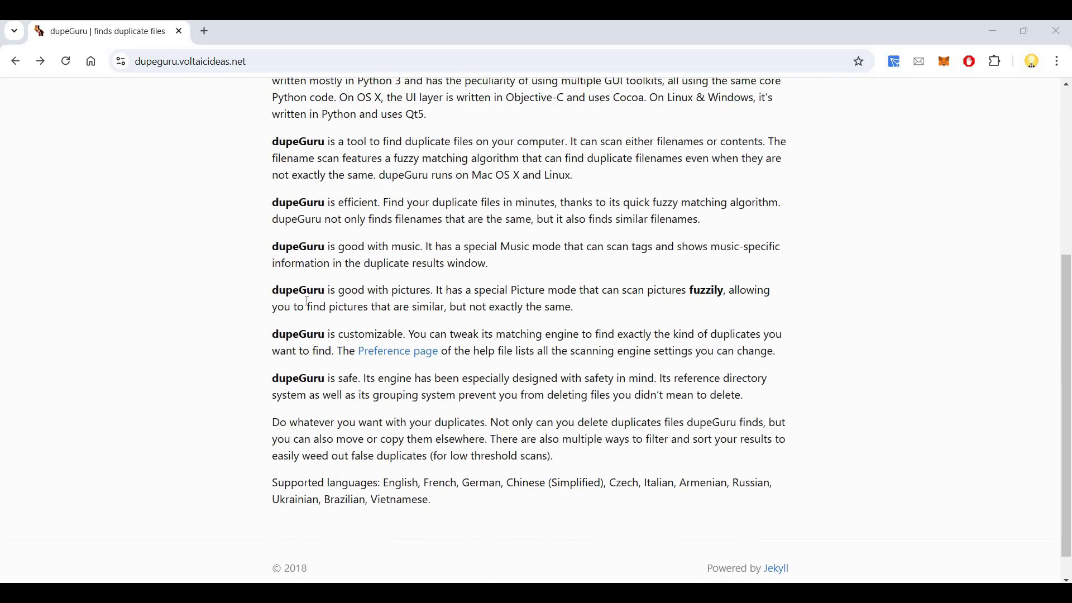
{"action": "scroll", "coordinate": [306, 304], "scroll_direction": "up", "scroll_amount": 5}
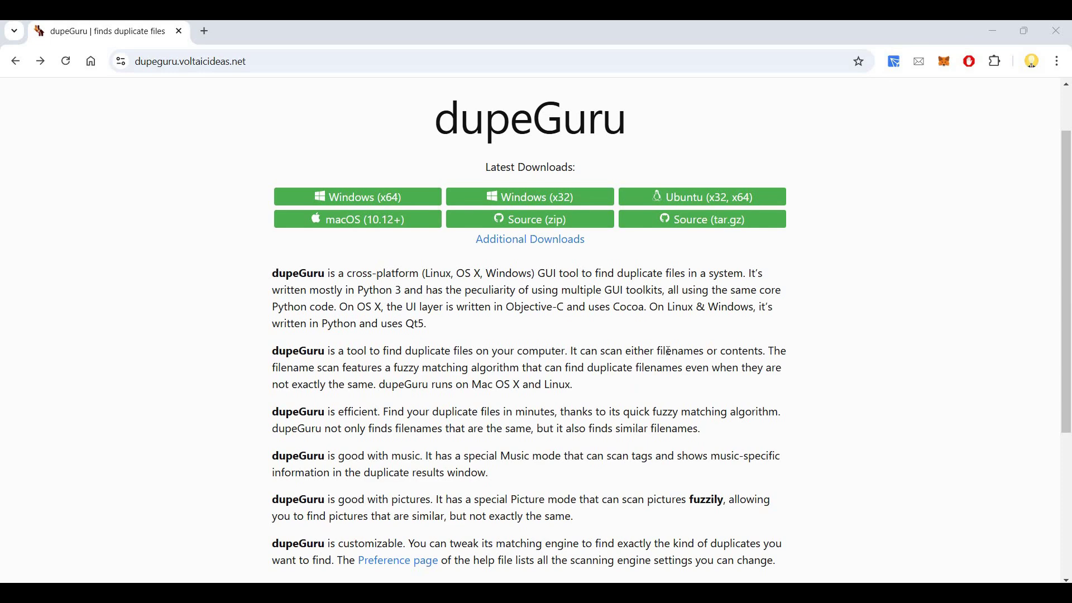
{"action": "scroll", "coordinate": [372, 302], "scroll_direction": "down", "scroll_amount": 2}
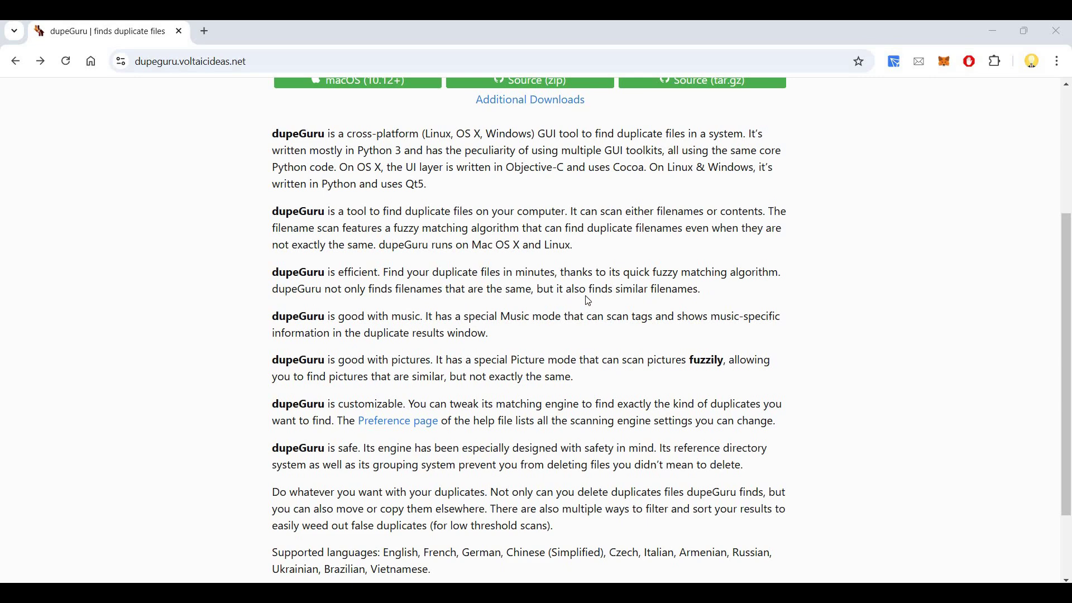
{"action": "scroll", "coordinate": [360, 255], "scroll_direction": "down", "scroll_amount": 1}
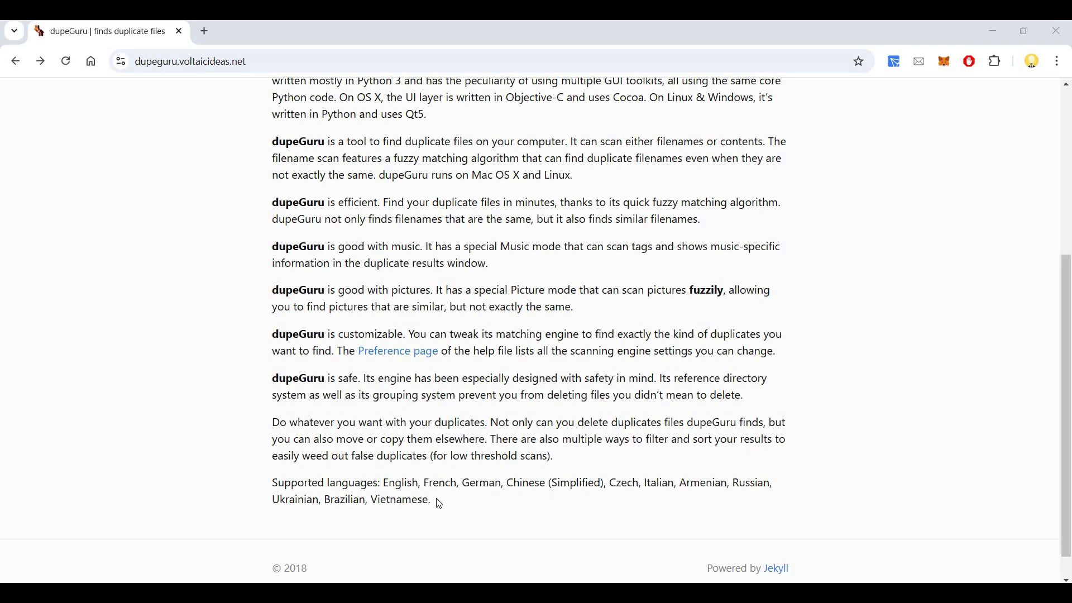
{"action": "scroll", "coordinate": [437, 501], "scroll_direction": "up", "scroll_amount": 10}
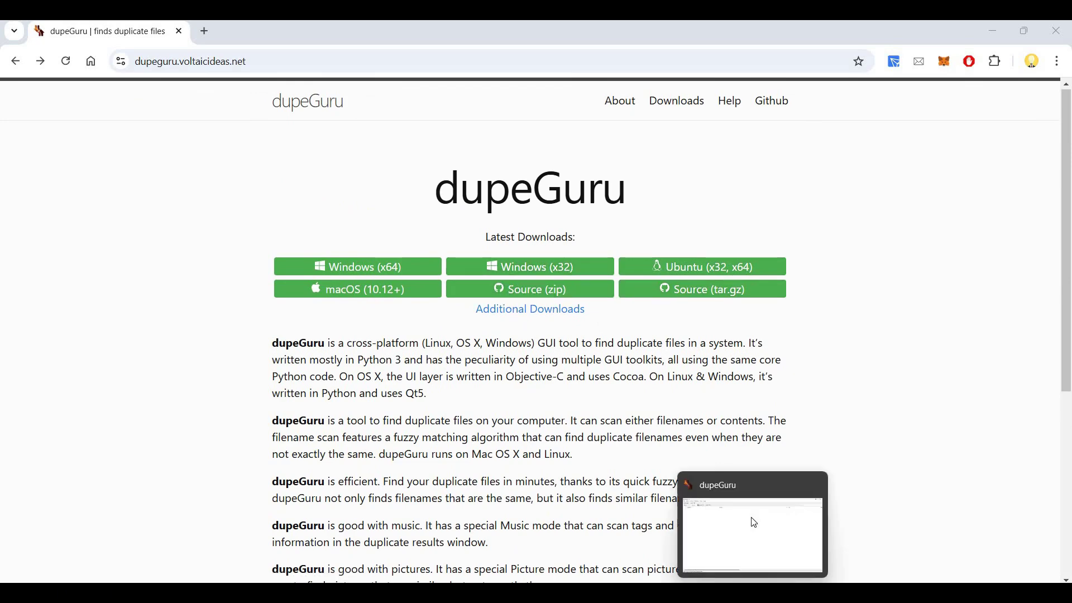
Bring the dupeGuru window to the front from its taskbar thumbnail
{"action": "left_click", "coordinate": [753, 519]}
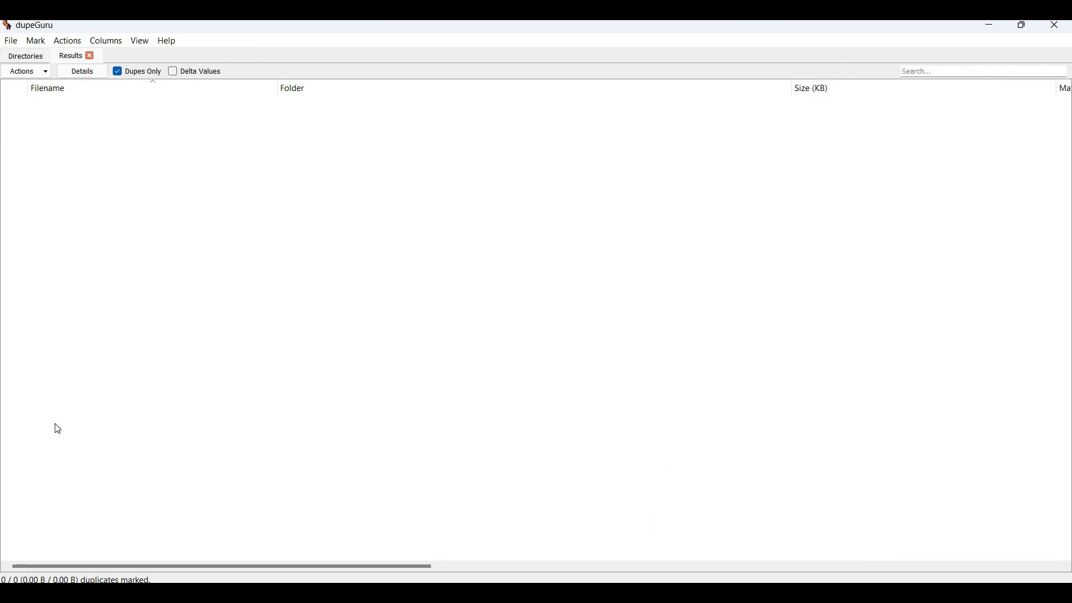
{"action": "scroll", "coordinate": [302, 565], "scroll_direction": "down", "scroll_amount": 5}
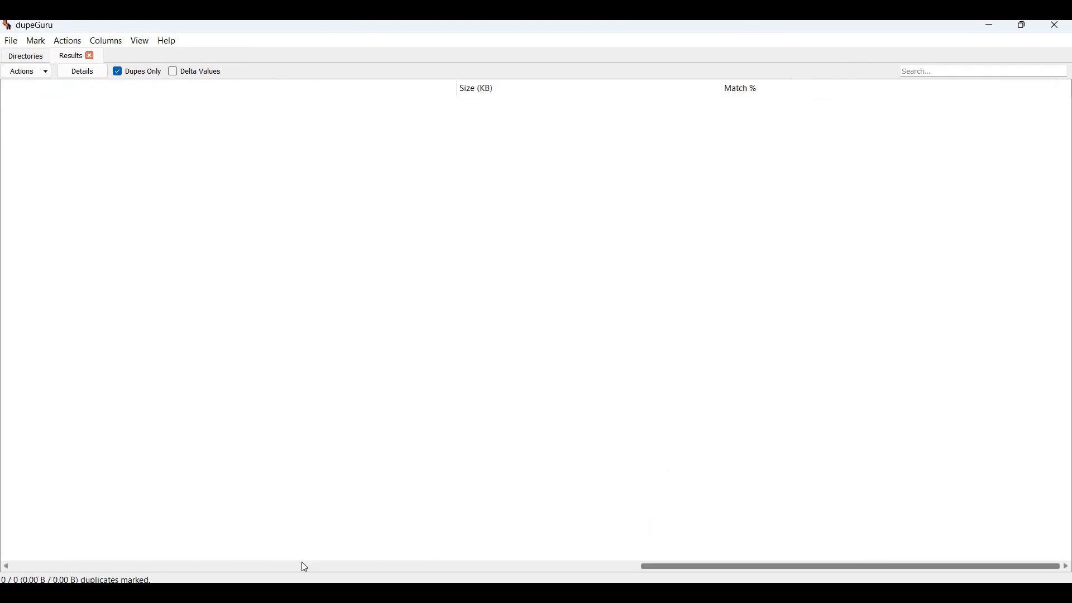
{"action": "scroll", "coordinate": [100, 570], "scroll_direction": "up", "scroll_amount": 5}
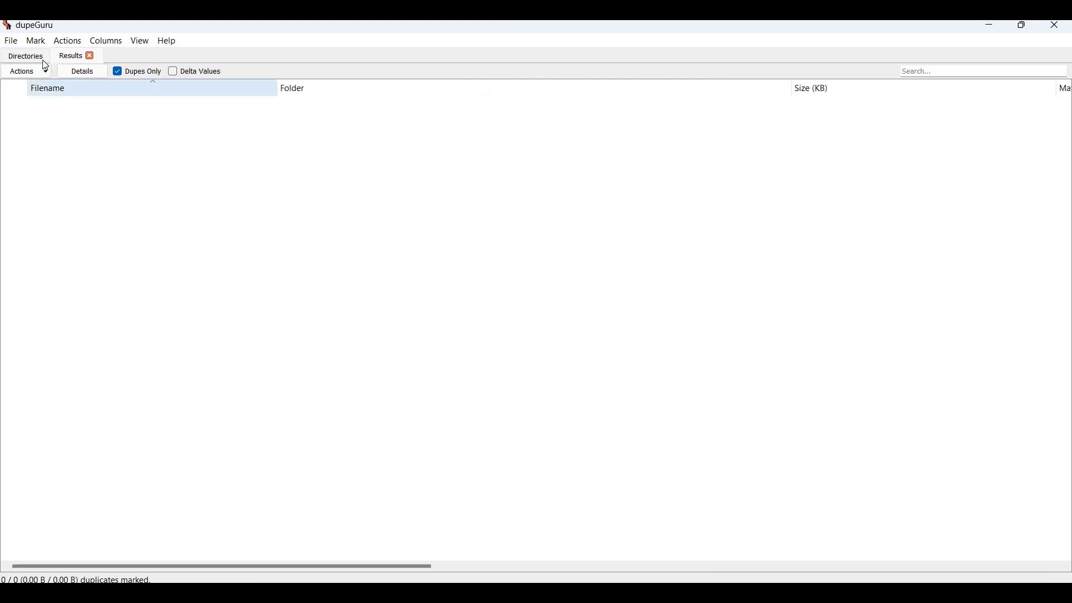
Show the Directories tab with the sample folder listed, keeping the Contents scan type
{"action": "left_click", "coordinate": [26, 55]}
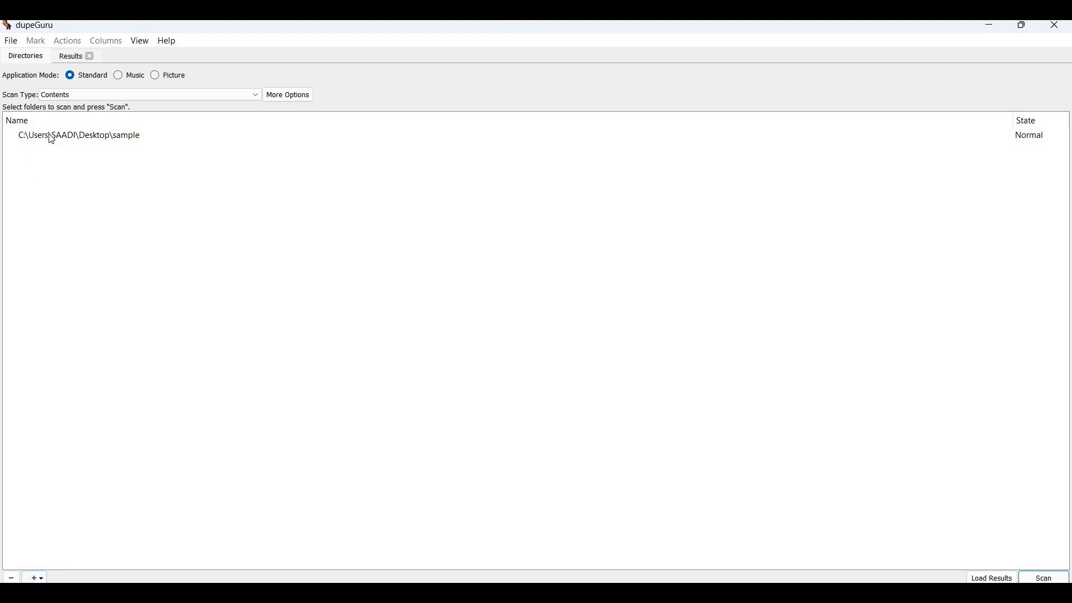
{"action": "left_click", "coordinate": [99, 137]}
{"action": "left_click", "coordinate": [104, 232]}
{"action": "left_click", "coordinate": [213, 95]}
{"action": "left_click", "coordinate": [124, 95]}
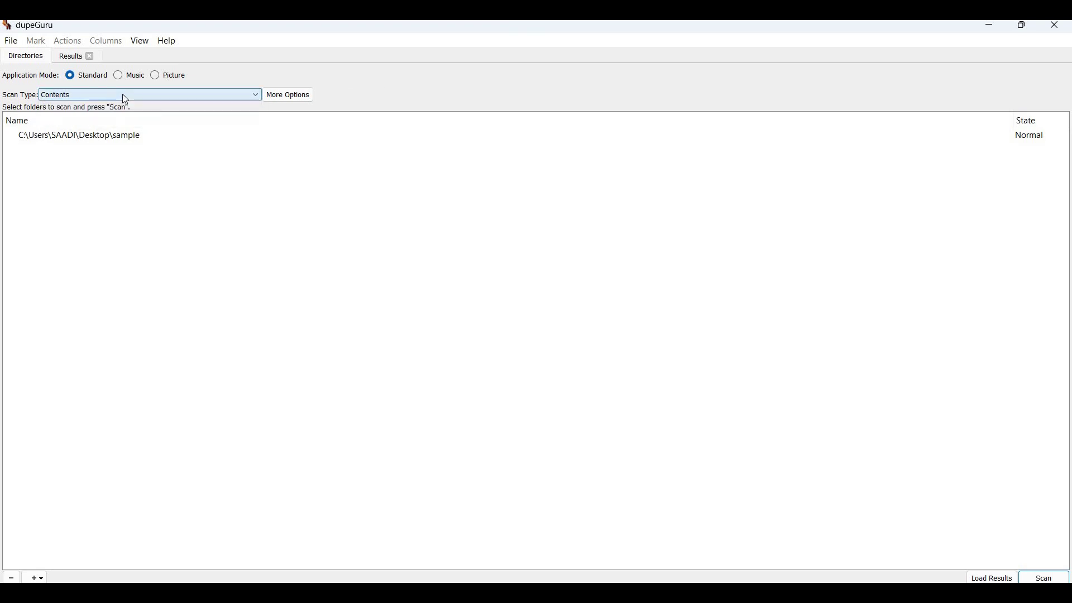
{"action": "left_click", "coordinate": [124, 95]}
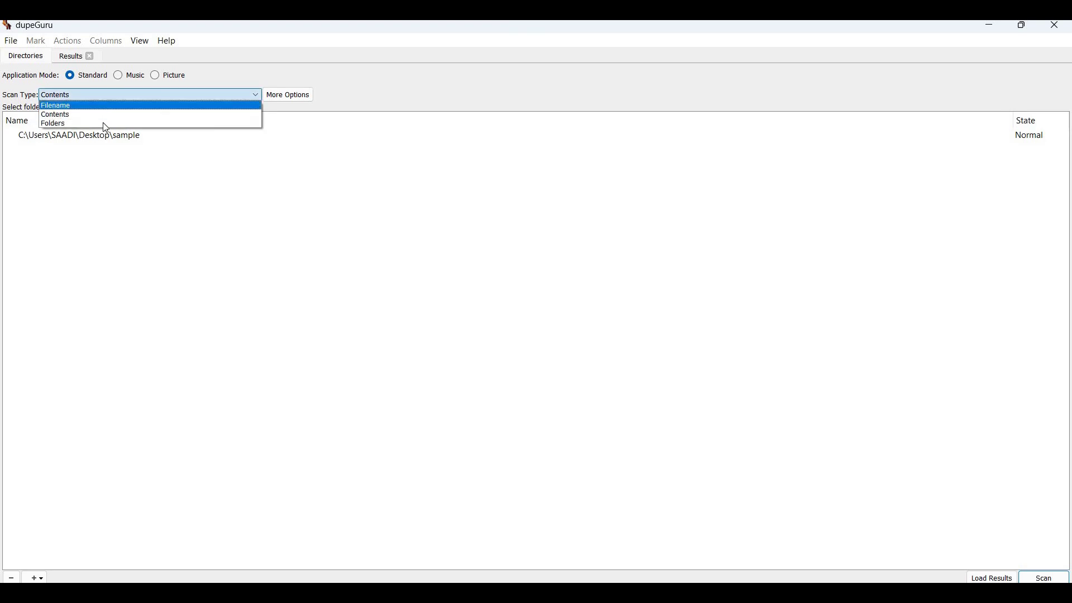
In More Options, change Ignore files larger than from 1000 to 50000 MB and confirm with OK
{"action": "left_click", "coordinate": [287, 94]}
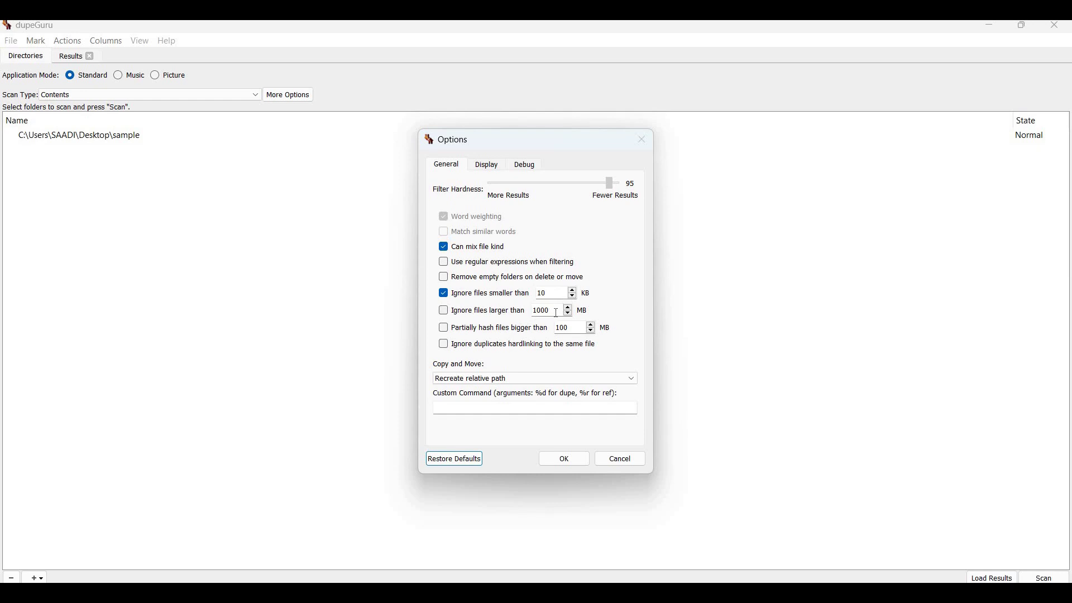
{"action": "left_click", "coordinate": [556, 313]}
{"action": "key", "text": "ctrl+a"}
{"action": "type", "text": "5000"}
{"action": "type", "text": "0"}
{"action": "left_click", "coordinate": [483, 407]}
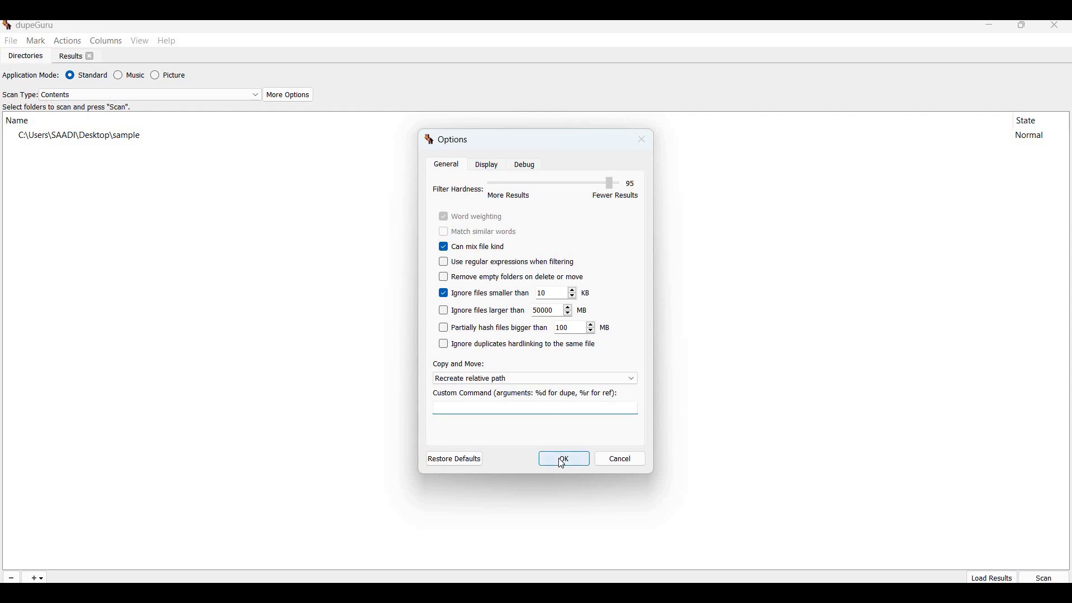
{"action": "left_click", "coordinate": [563, 459]}
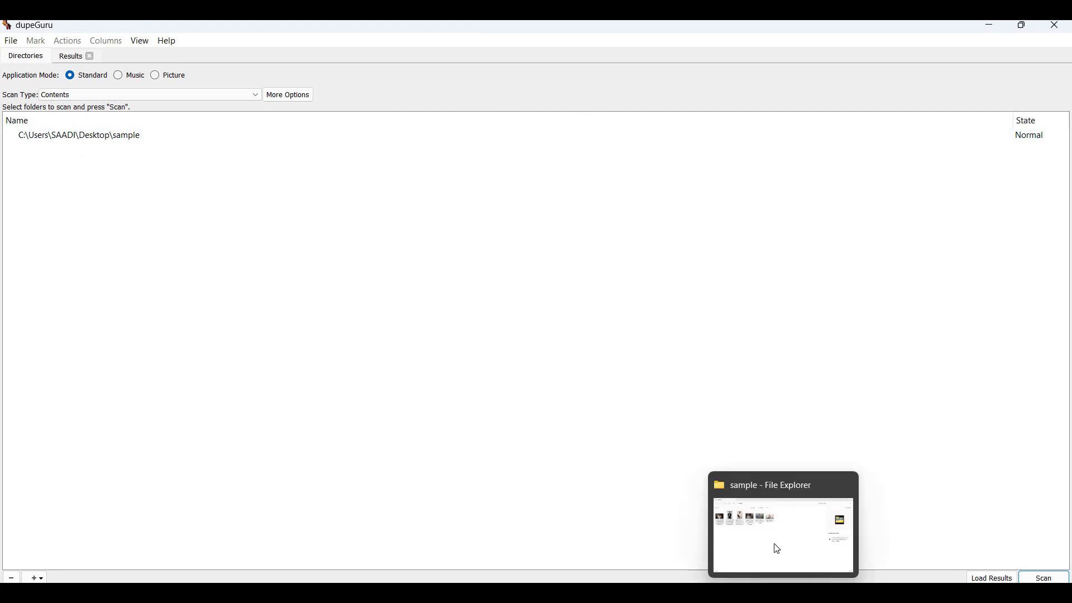
Bring the sample folder window forward and step through its image files
{"action": "left_click", "coordinate": [776, 549]}
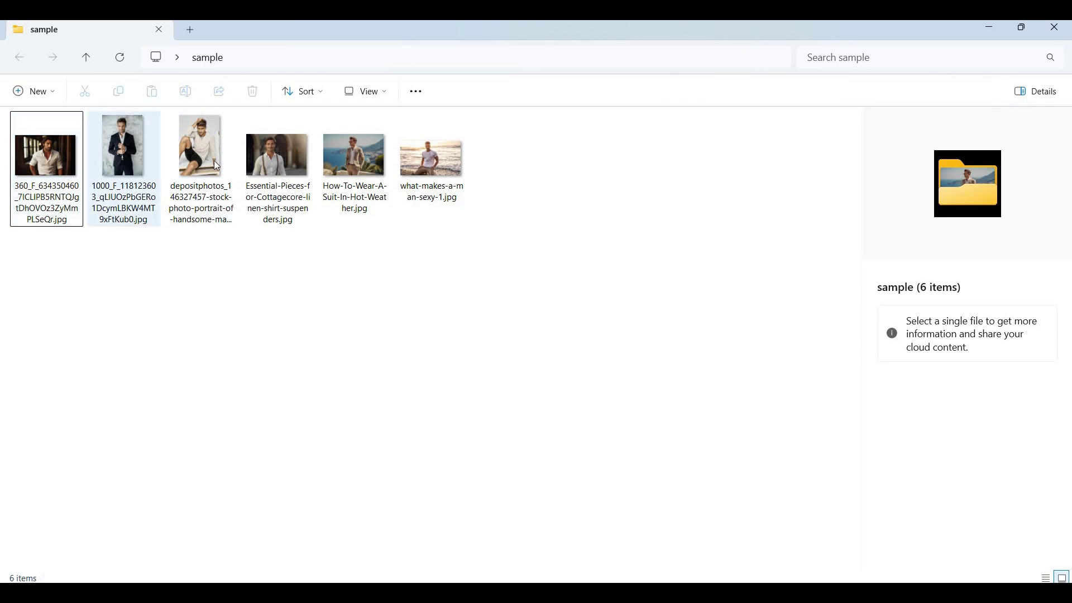
{"action": "key", "text": "Right"}
{"action": "key", "text": "Right"}
{"action": "key", "text": "Right"}
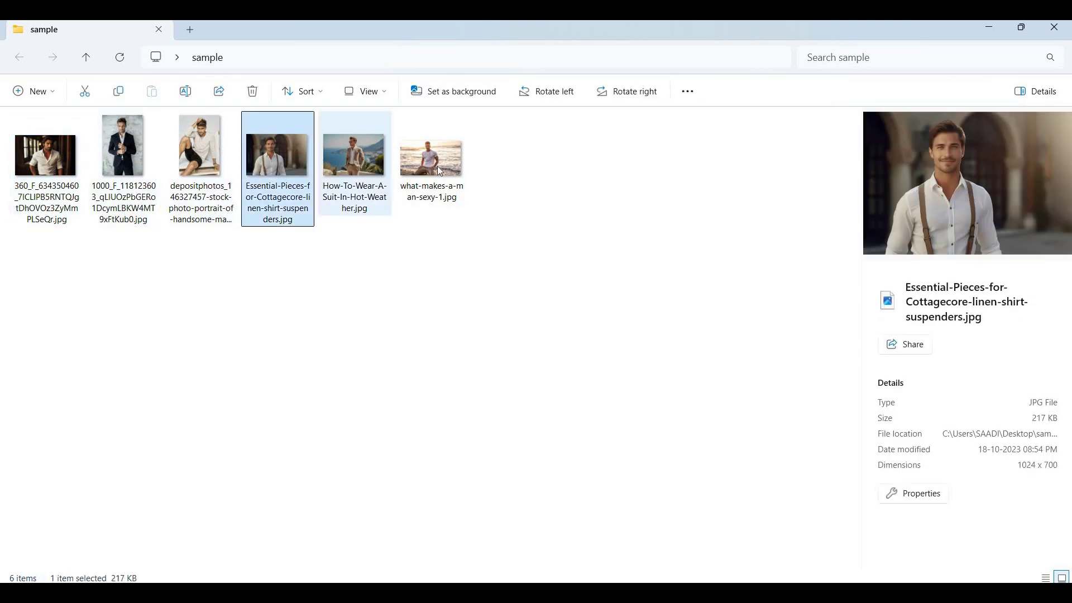
{"action": "key", "text": "Right"}
{"action": "key", "text": "Right"}
{"action": "key", "text": "Home"}
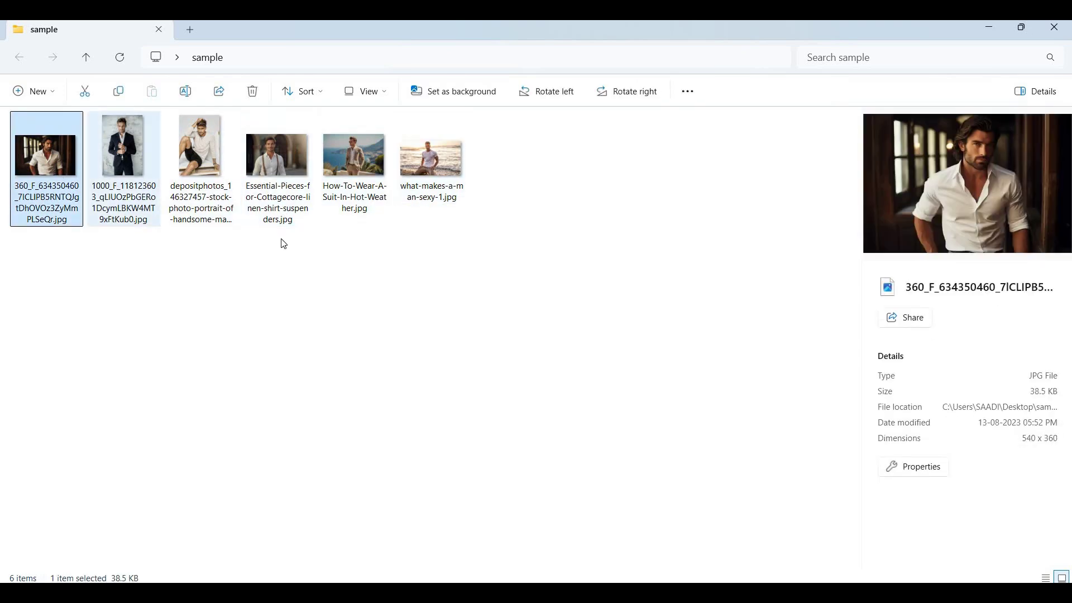
{"action": "key", "text": "Right"}
Select three images and paste copies of them into the sample folder
{"action": "left_click_drag", "start_coordinate": [342, 243], "coordinate": [198, 220]}
{"action": "left_click_drag", "start_coordinate": [106, 157], "coordinate": [106, 157]}
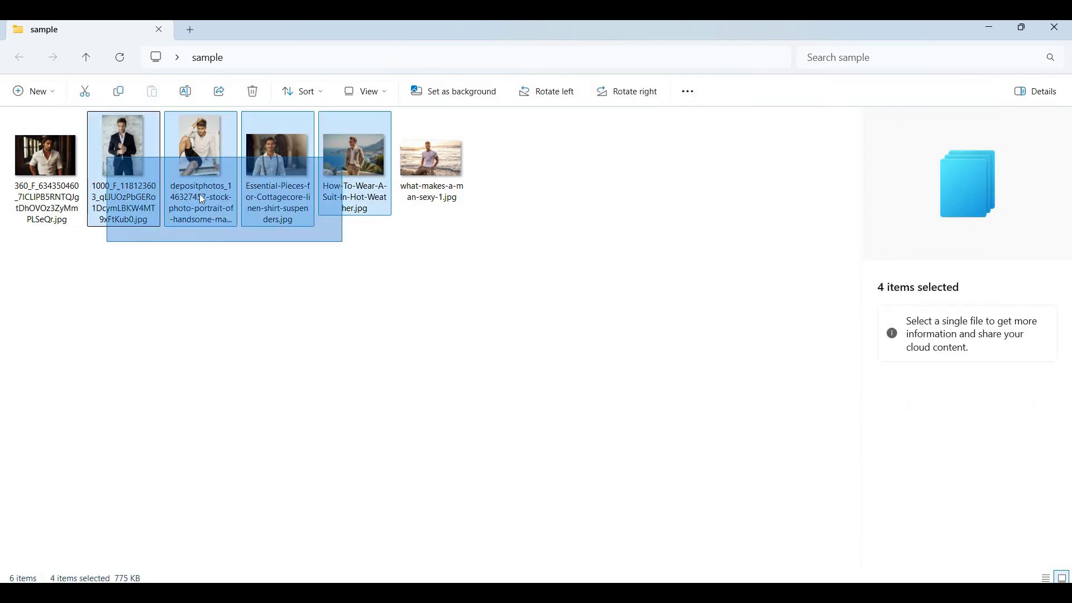
{"action": "left_click", "coordinate": [303, 258]}
{"action": "mouse_move", "coordinate": [303, 254]}
{"action": "left_mouse_down"}
{"action": "mouse_move", "coordinate": [126, 173]}
{"action": "mouse_move", "coordinate": [123, 159]}
{"action": "left_mouse_up"}
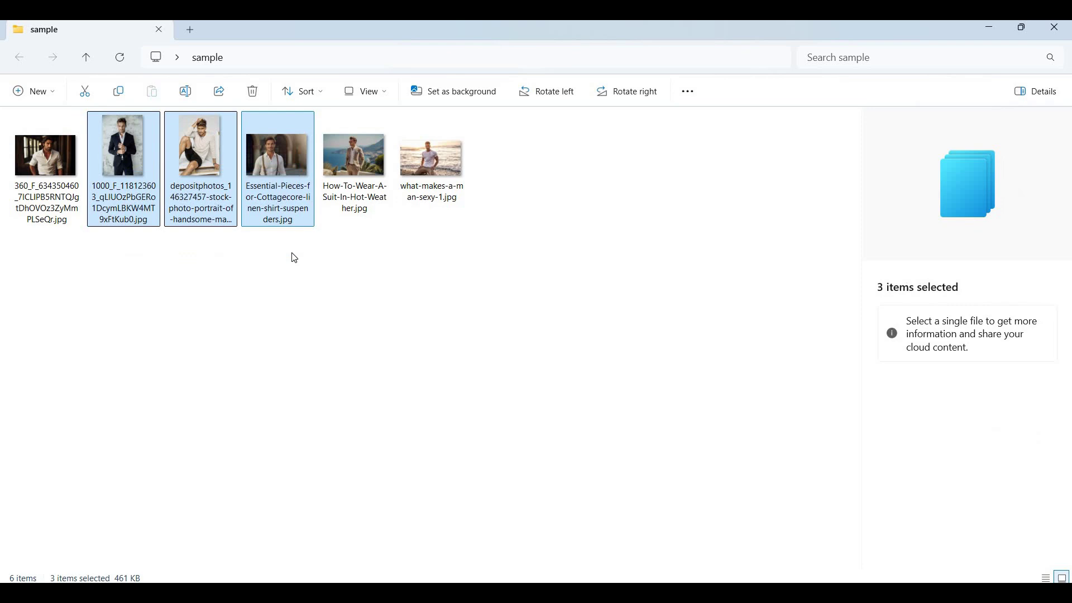
{"action": "left_click", "coordinate": [302, 292]}
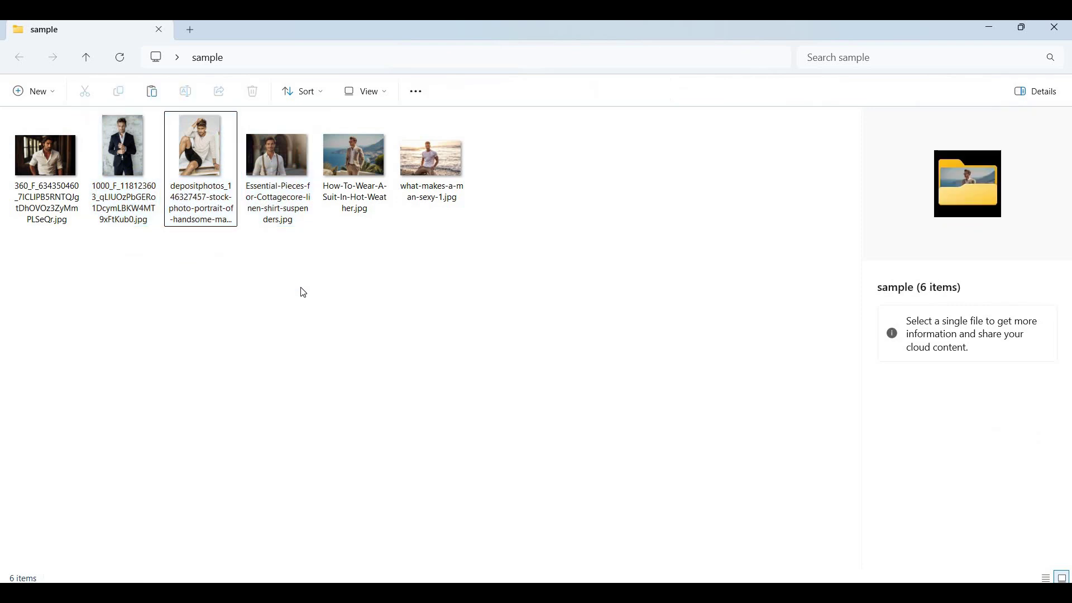
{"action": "key", "text": "ctrl+v"}
{"action": "left_click", "coordinate": [302, 292]}
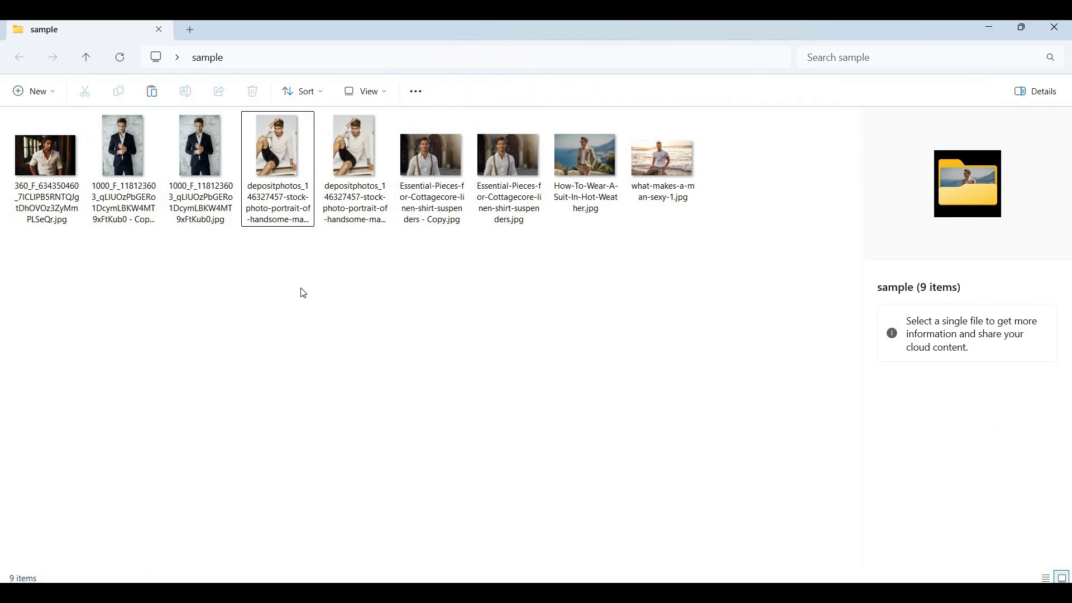
Rename the depositphotos copy to file1.jpg
{"action": "left_click", "coordinate": [355, 200]}
{"action": "right_click", "coordinate": [354, 168]}
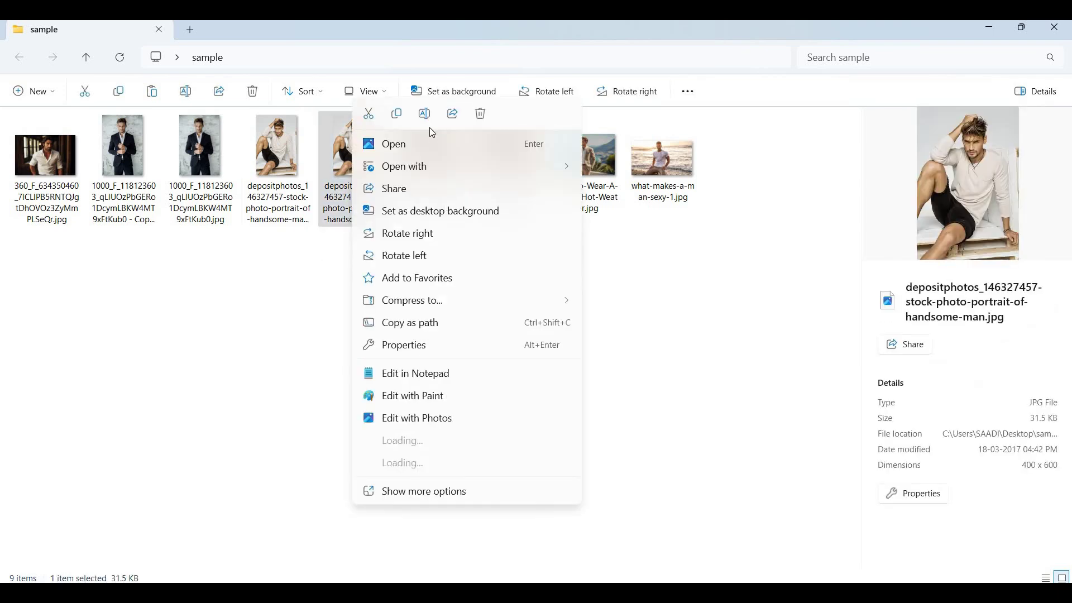
{"action": "key", "text": "F2"}
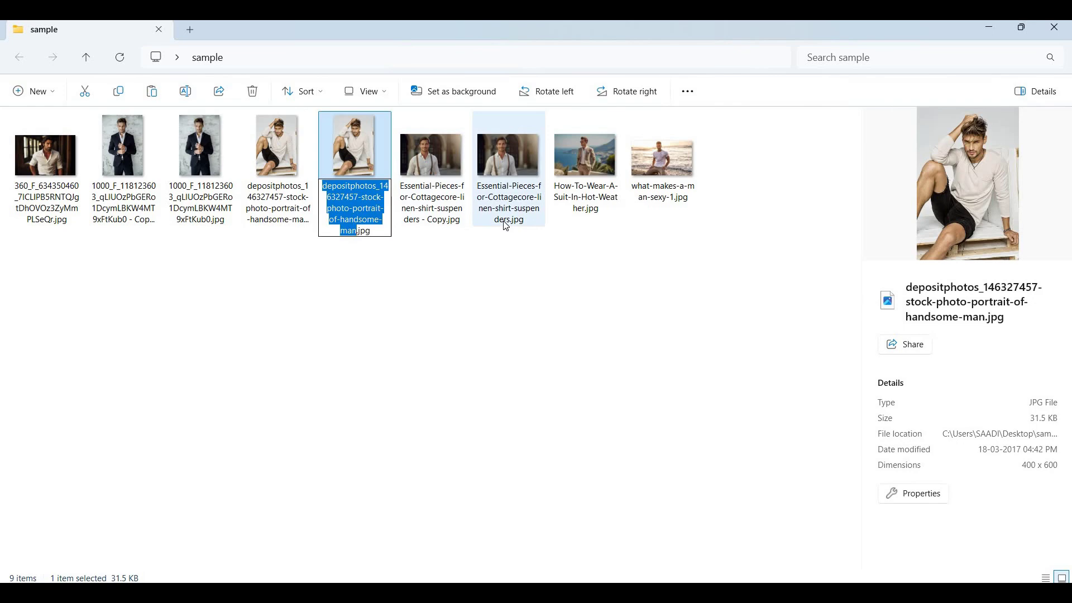
{"action": "type", "text": "file1"}
{"action": "key", "text": "Return"}
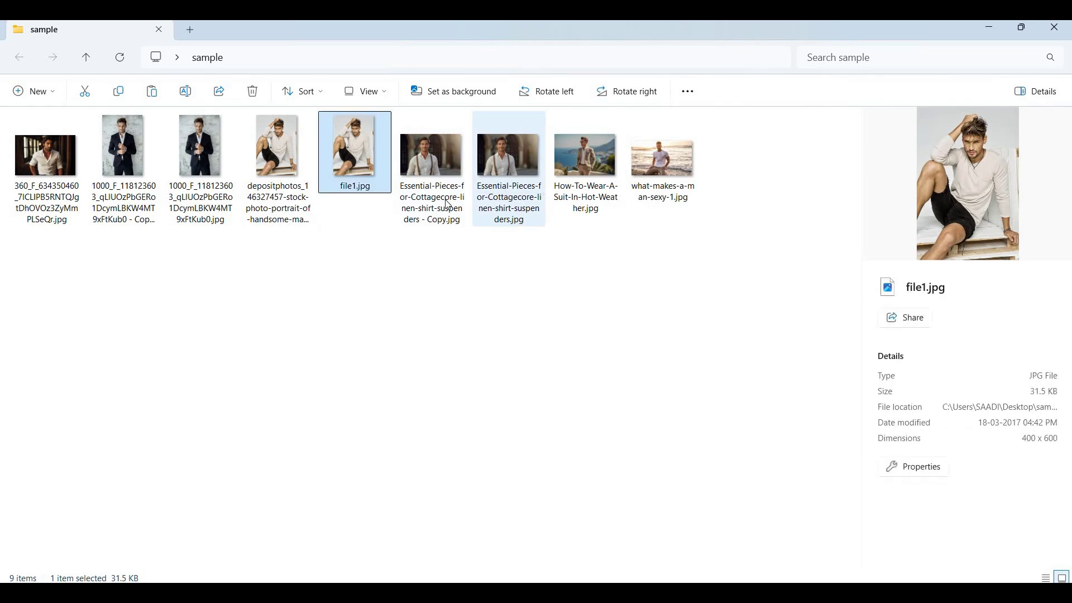
Rename the Essential-Pieces copy to content2.jpg
{"action": "left_click", "coordinate": [433, 168]}
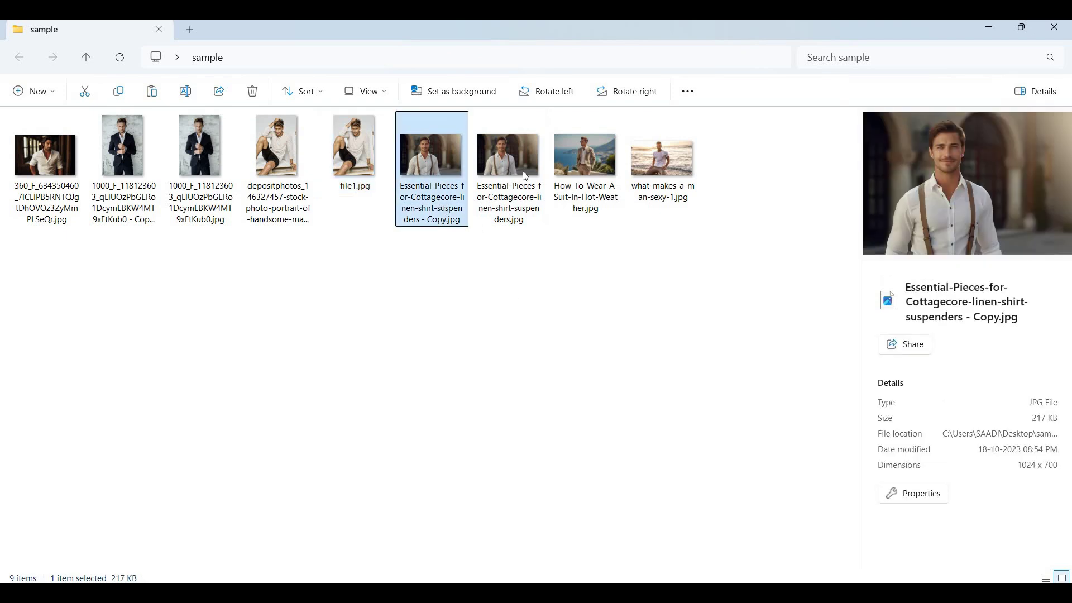
{"action": "right_click", "coordinate": [432, 168]}
{"action": "left_click", "coordinate": [510, 121]}
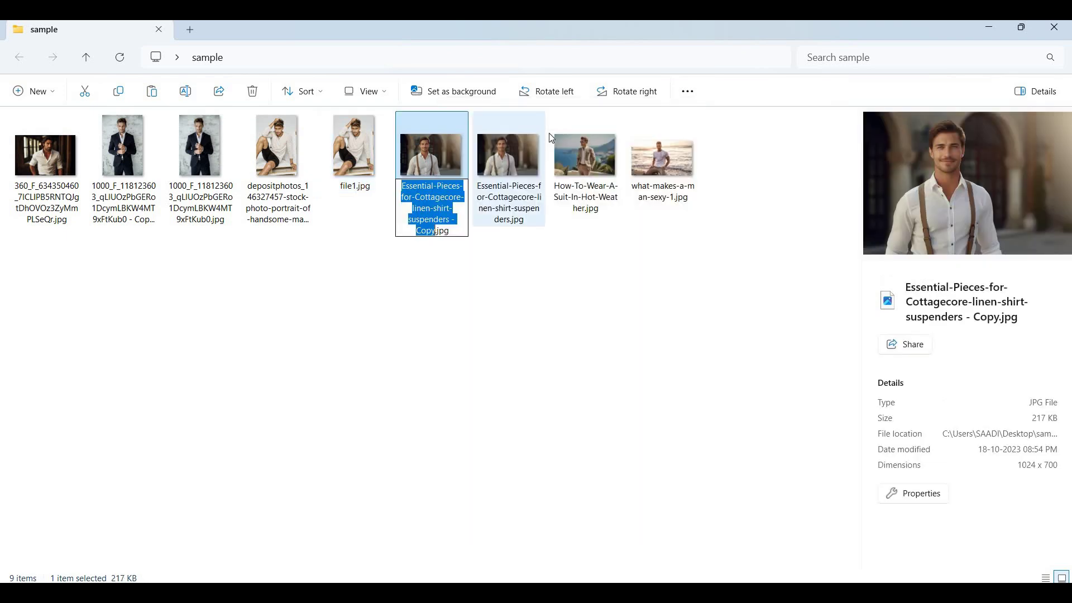
{"action": "type", "text": "conte"}
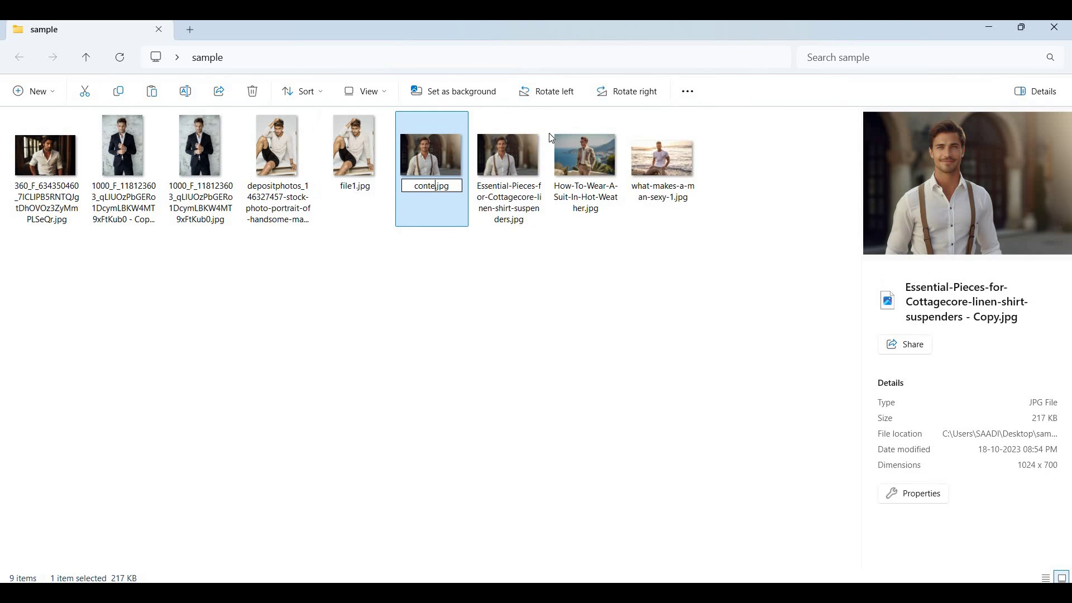
{"action": "type", "text": "nt2"}
{"action": "key", "text": "Return"}
{"action": "left_click", "coordinate": [692, 557]}
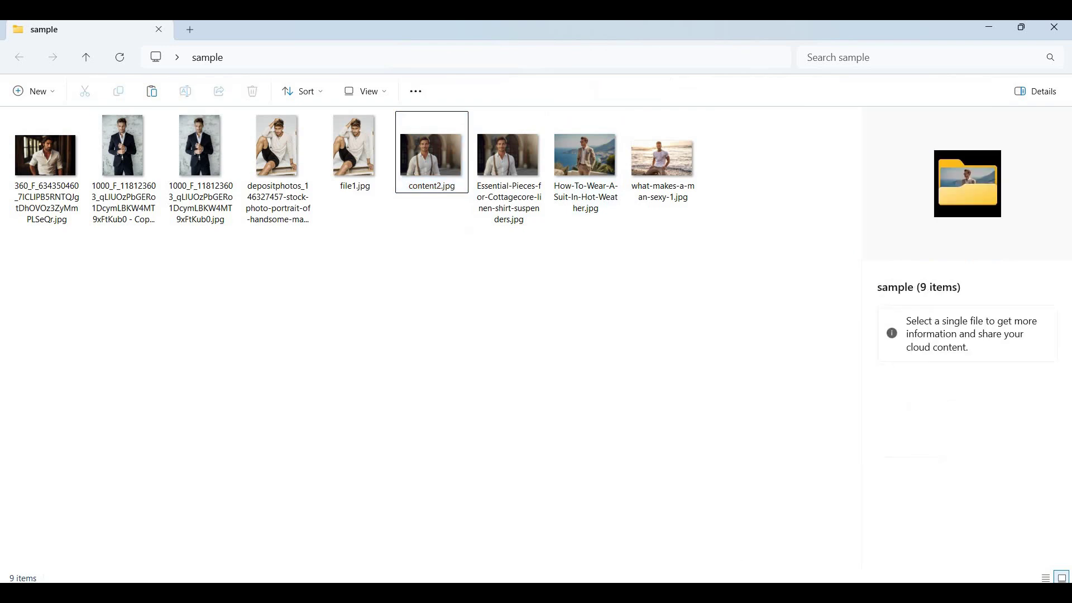
{"action": "key", "text": "alt+Tab"}
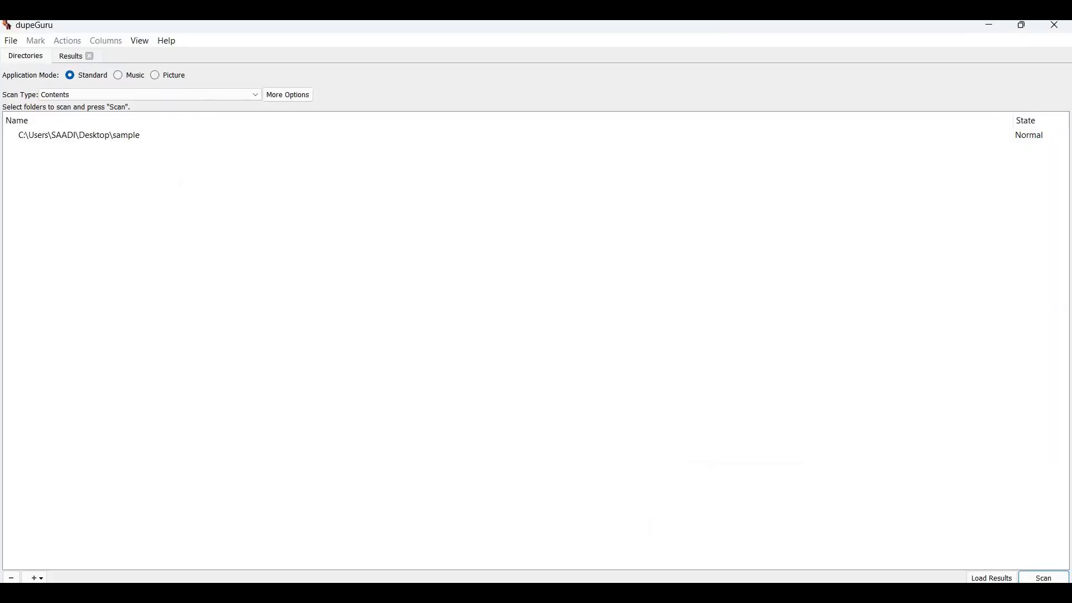
Scan the sample folder and filter the results to Dupes Only, showing three copies
{"action": "left_click", "coordinate": [1044, 578]}
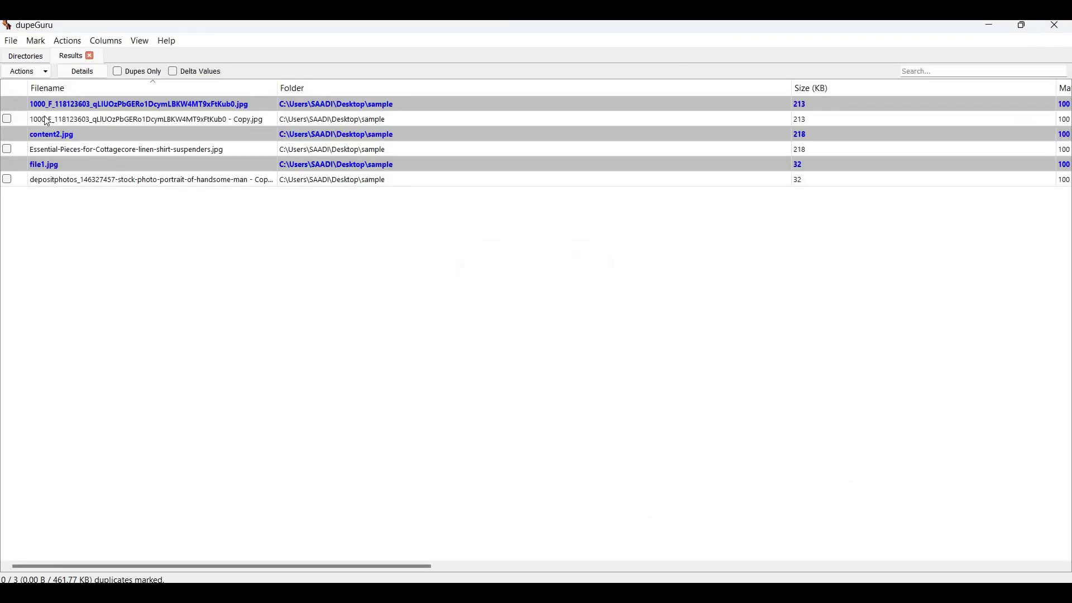
{"action": "left_click", "coordinate": [90, 119]}
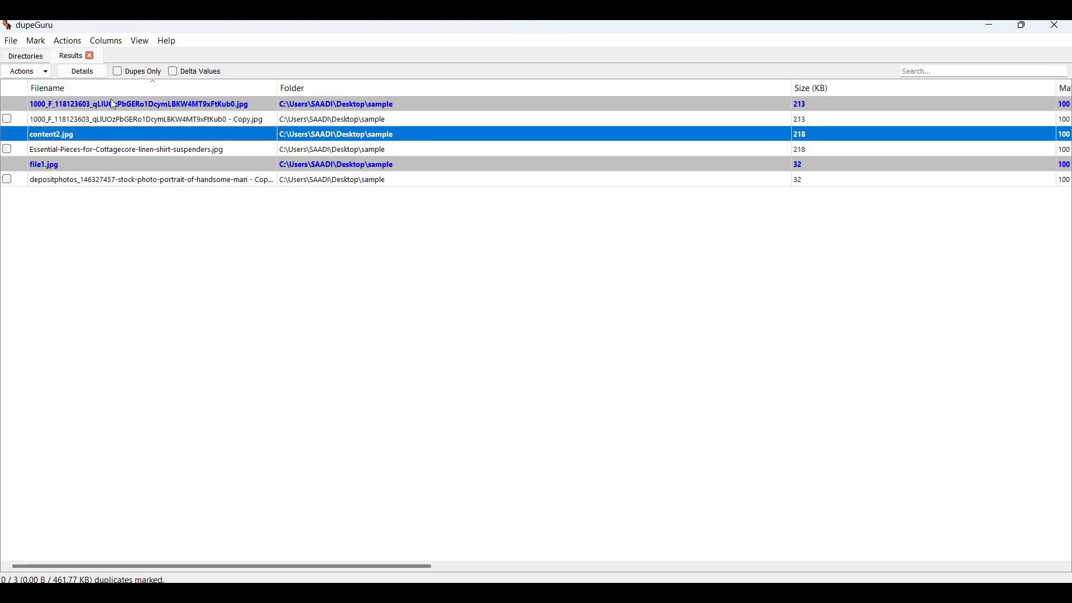
{"action": "left_click", "coordinate": [118, 72]}
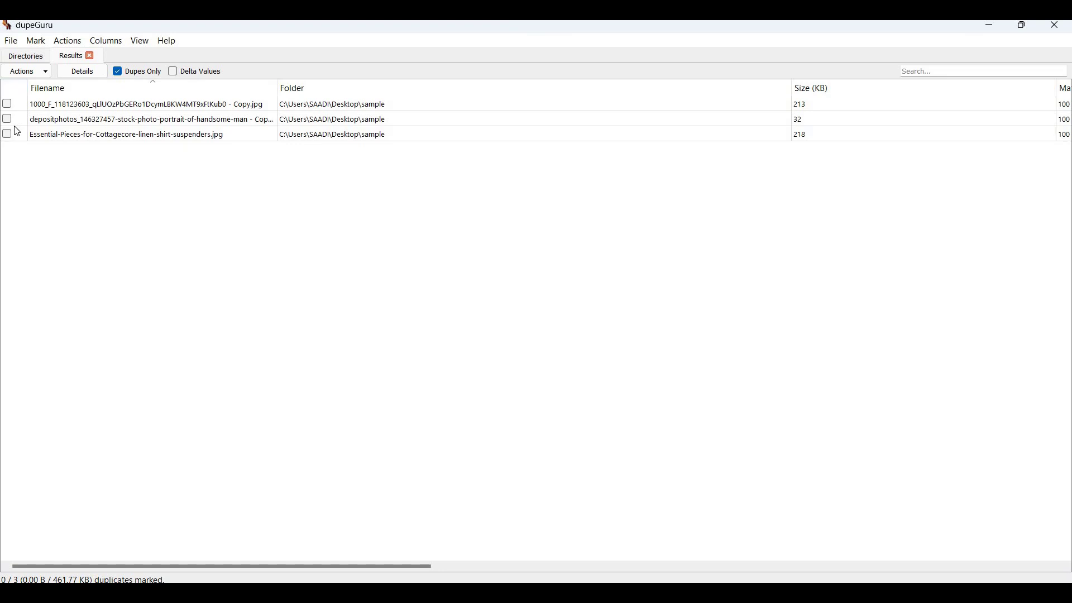
Mark all three listed duplicates with Ctrl+A
{"action": "key", "text": "ctrl+a"}
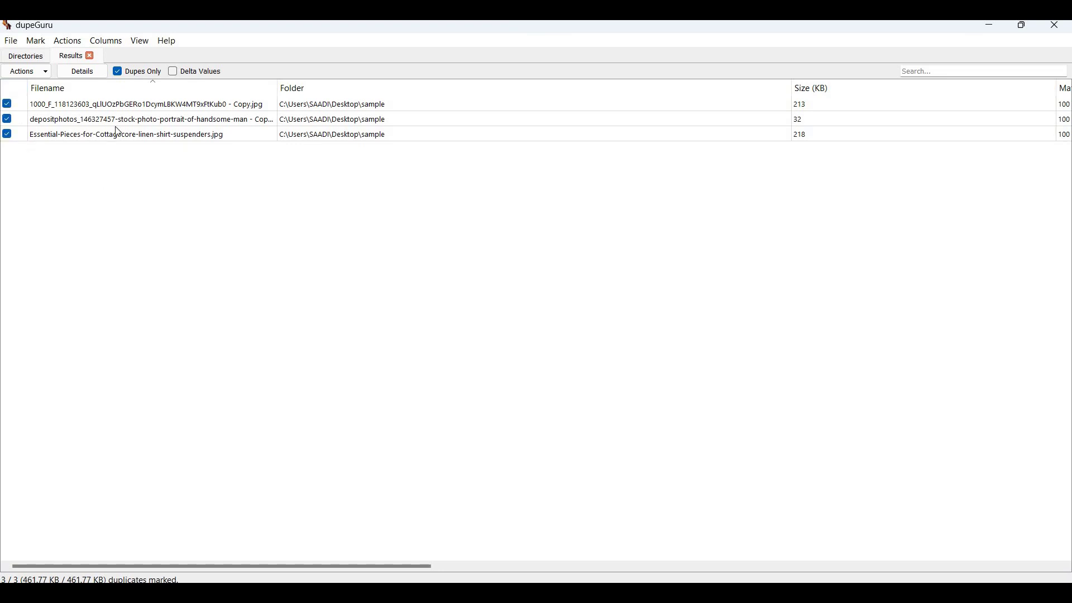
{"action": "left_click", "coordinate": [27, 70]}
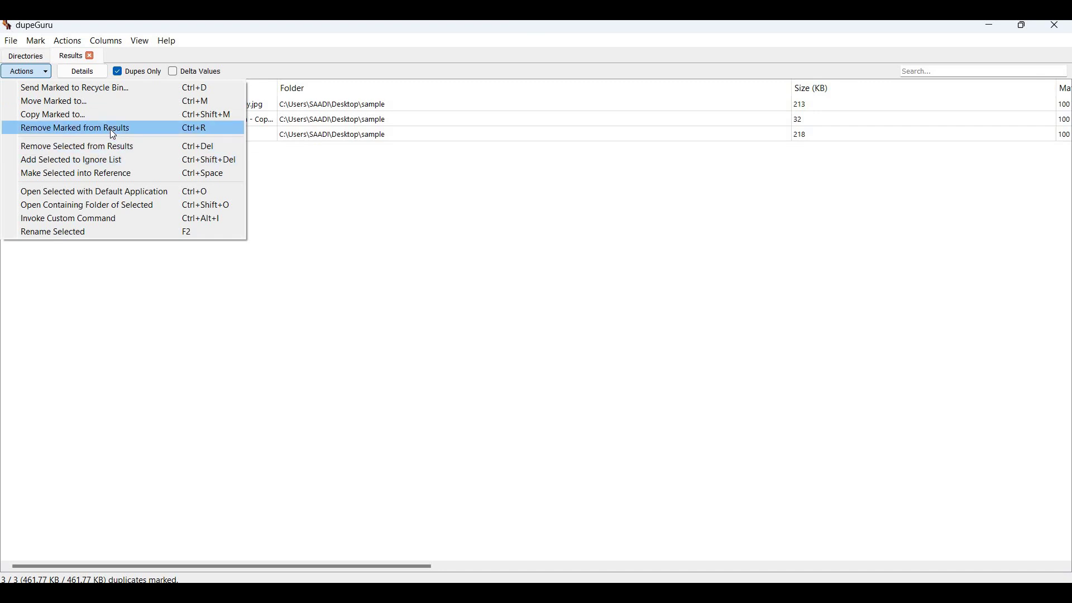
Delete the marked duplicates directly instead of via the Recycle Bin, then dismiss the success message
{"action": "left_click", "coordinate": [116, 86]}
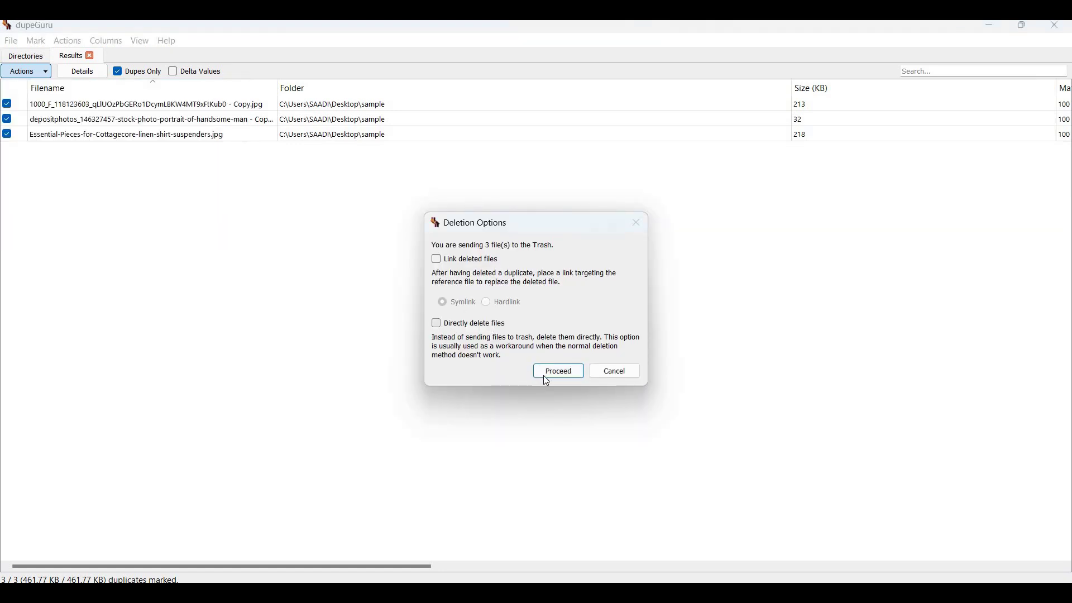
{"action": "left_click", "coordinate": [436, 323]}
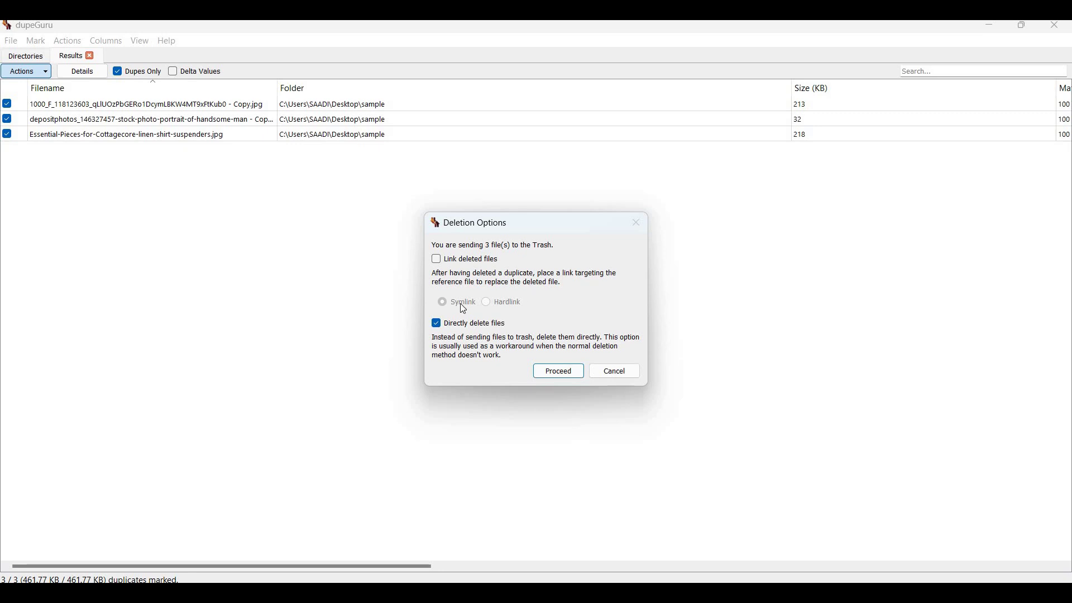
{"action": "left_click", "coordinate": [563, 377]}
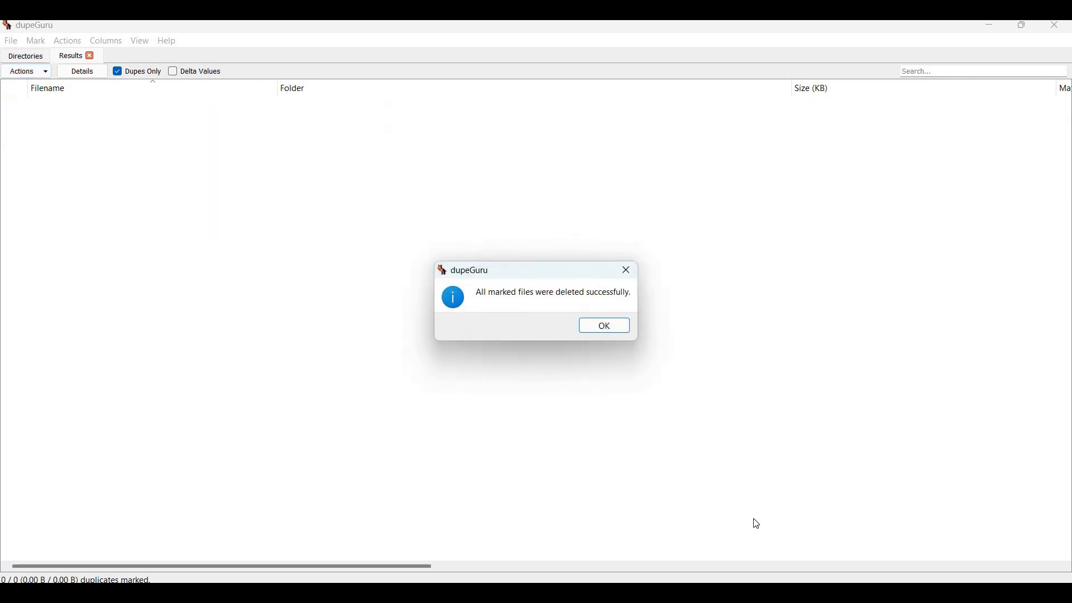
{"action": "key", "text": "Return"}
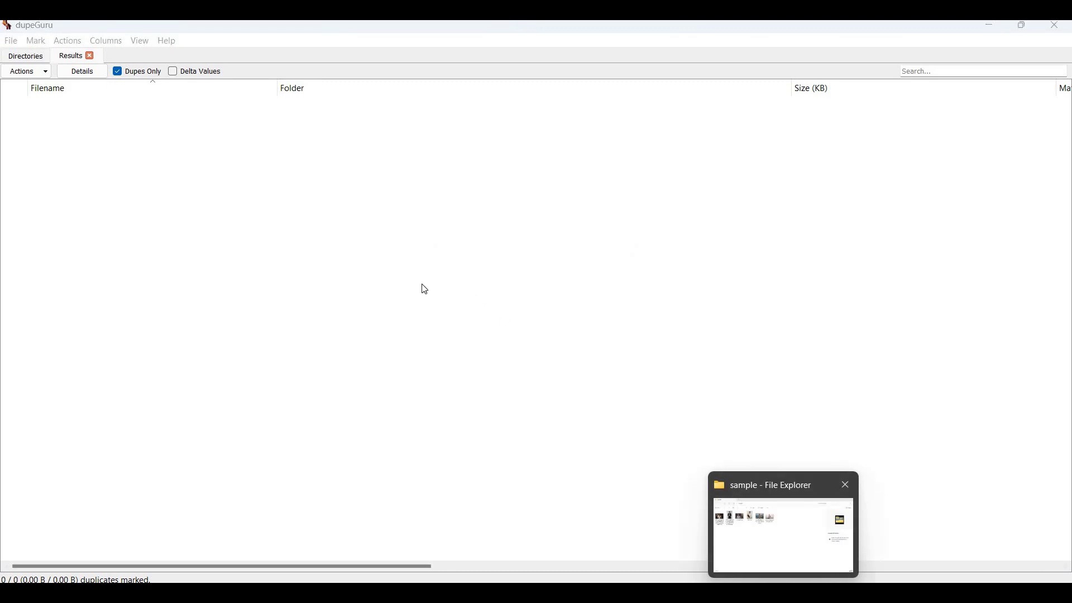
{"action": "left_click", "coordinate": [782, 534]}
{"action": "left_click", "coordinate": [76, 186]}
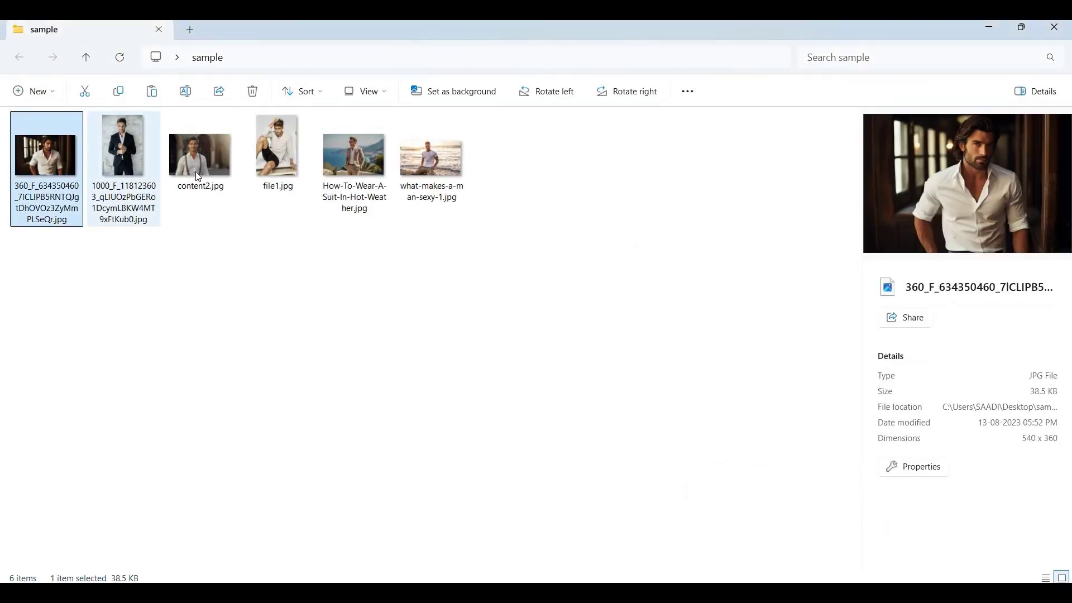
{"action": "key", "text": "Right"}
{"action": "key", "text": "Right"}
{"action": "key", "text": "Home"}
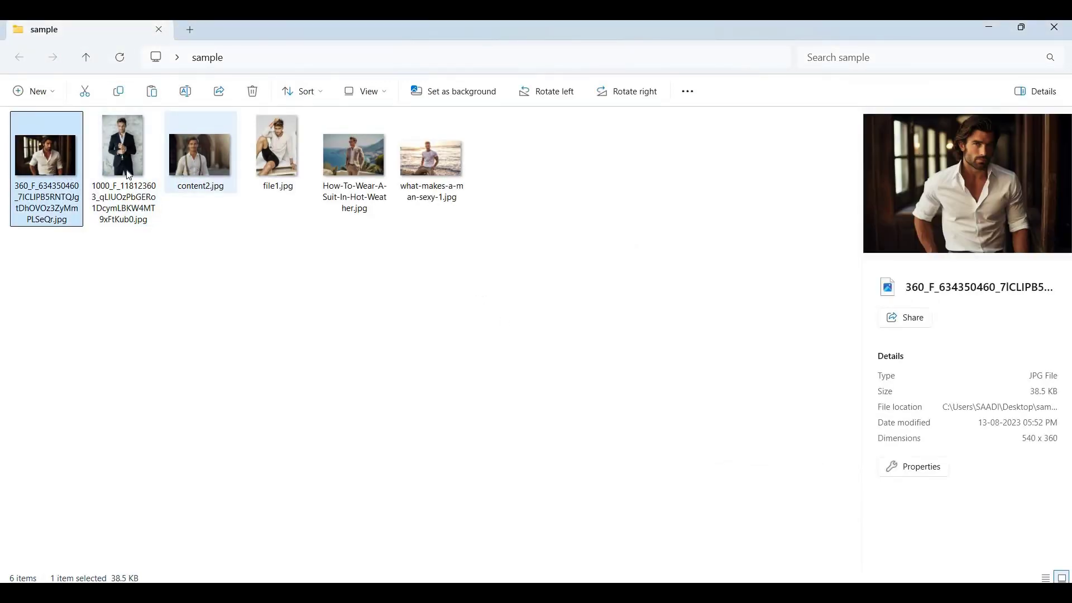
{"action": "key", "text": "Right"}
{"action": "key", "text": "Right"}
{"action": "key", "text": "Right"}
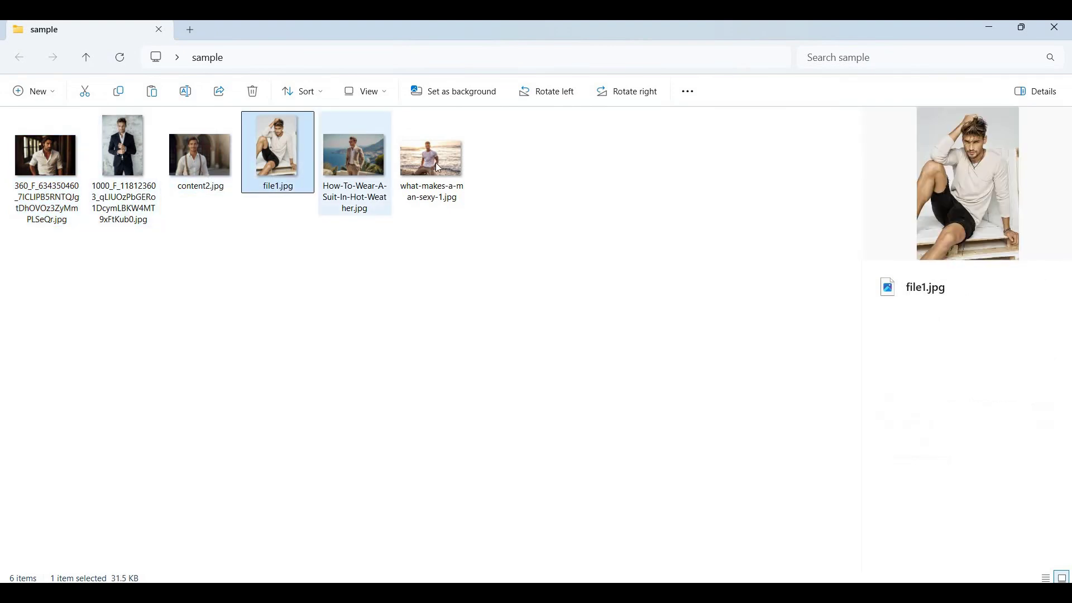
{"action": "key", "text": "Right"}
{"action": "key", "text": "Right"}
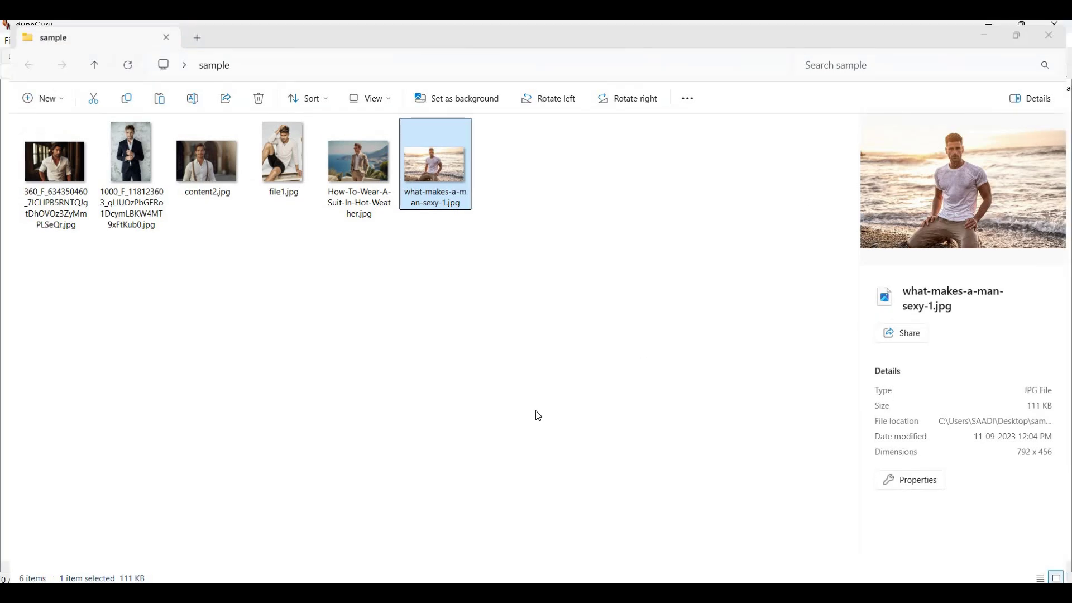
{"action": "key", "text": "alt+Tab"}
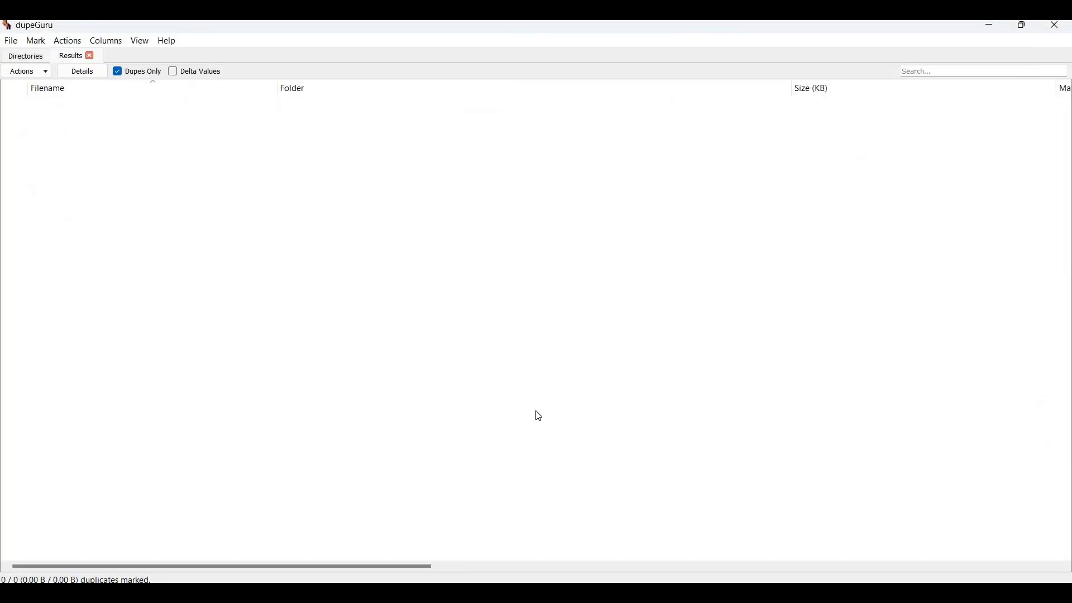